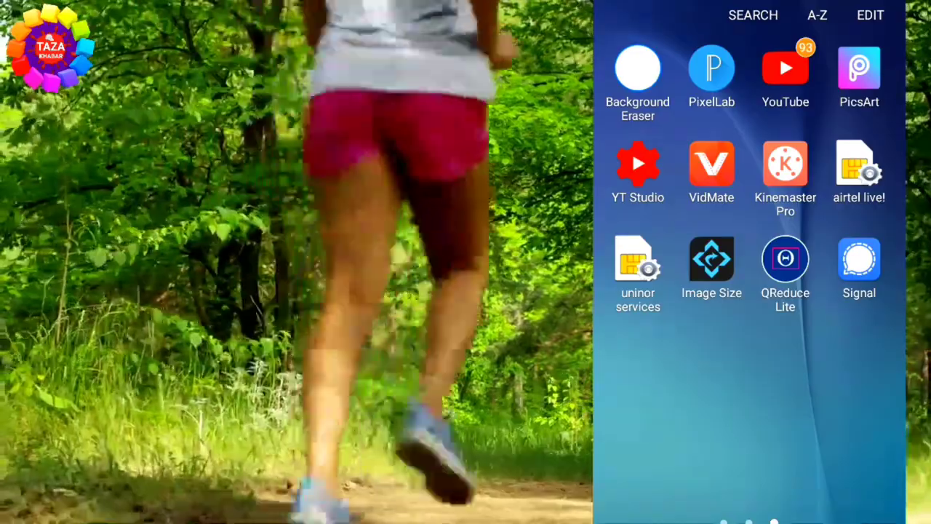
# Open Signal's linked devices settings on the phone and start linking a new device
pyautogui.click(712, 68)
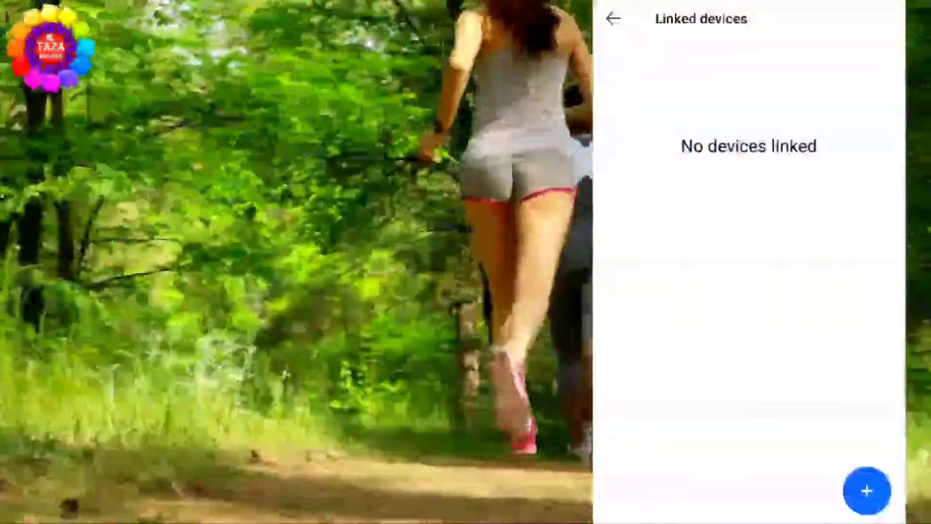
pyautogui.press('Escape')
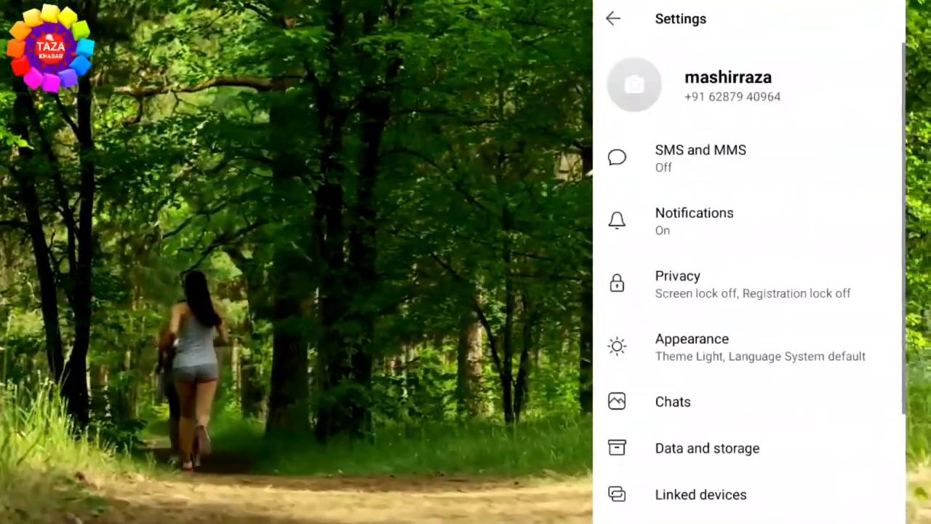
pyautogui.scroll(-2, 750, 291)
pyautogui.scroll(-1, 749, 291)
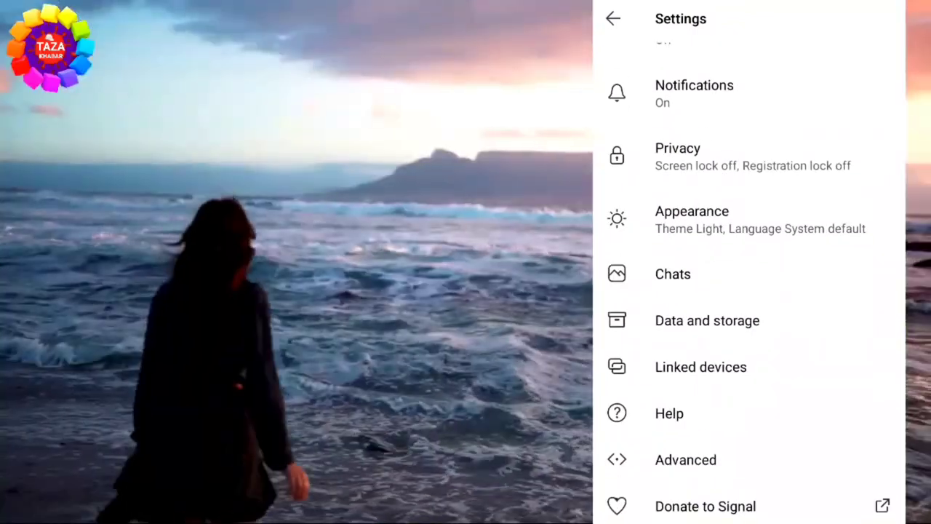
pyautogui.click(701, 366)
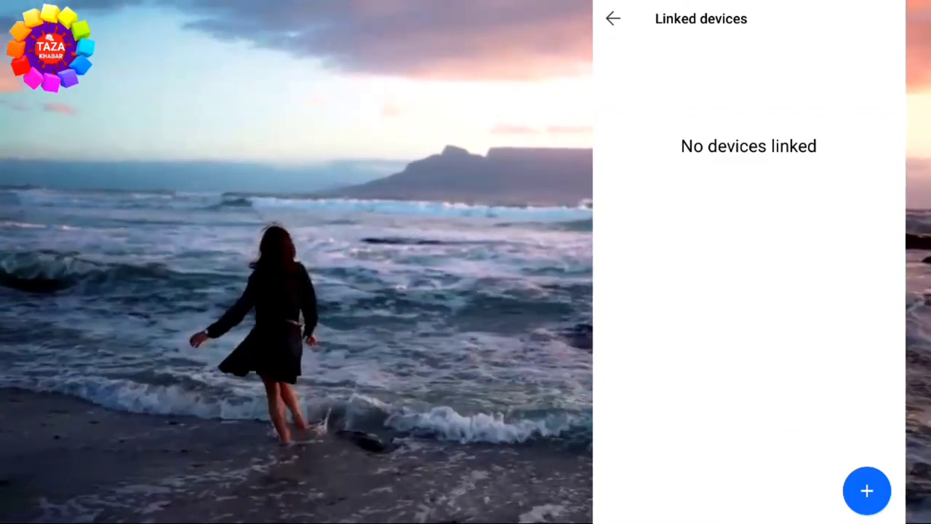
pyautogui.click(867, 490)
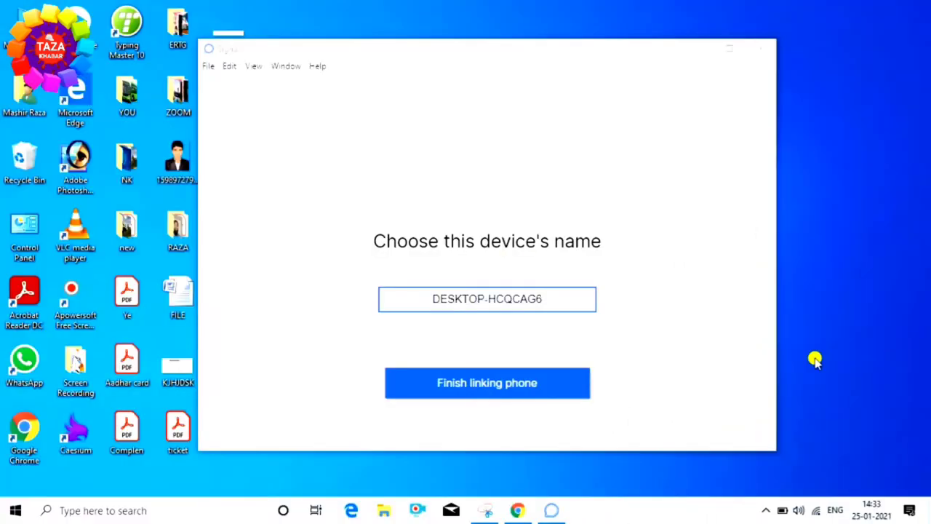
# In Signal on the desktop, replace the suggested device name with the owner's name and finish linking the phone
pyautogui.moveTo(545, 299); pyautogui.dragTo(430, 293)
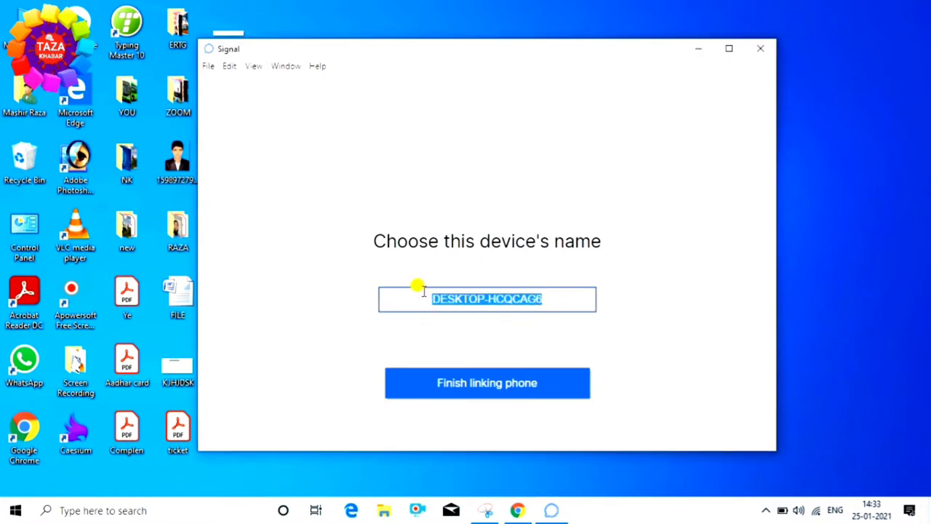
pyautogui.write('raza')
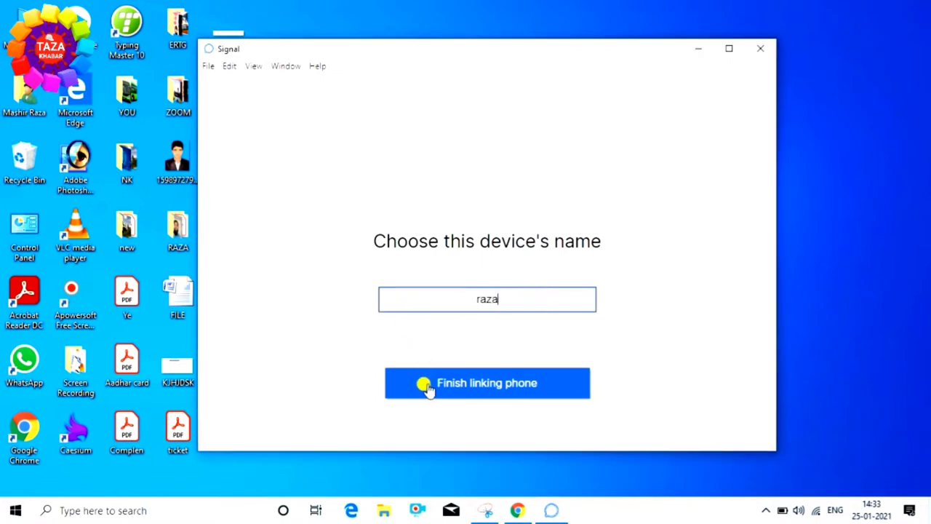
pyautogui.click(493, 390)
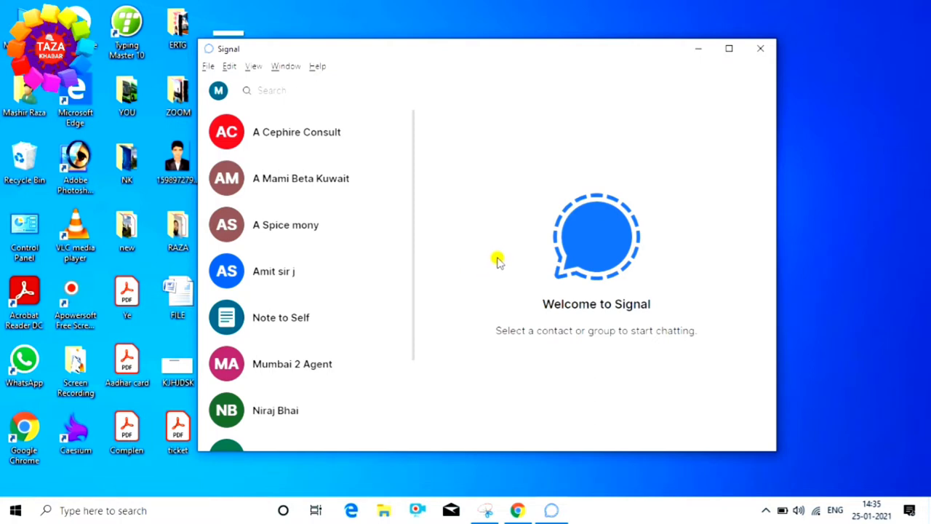
# Open the chat with the contact listed just above Note to Self and send "hi" and the cat sticker with sunglasses
pyautogui.click(298, 269)
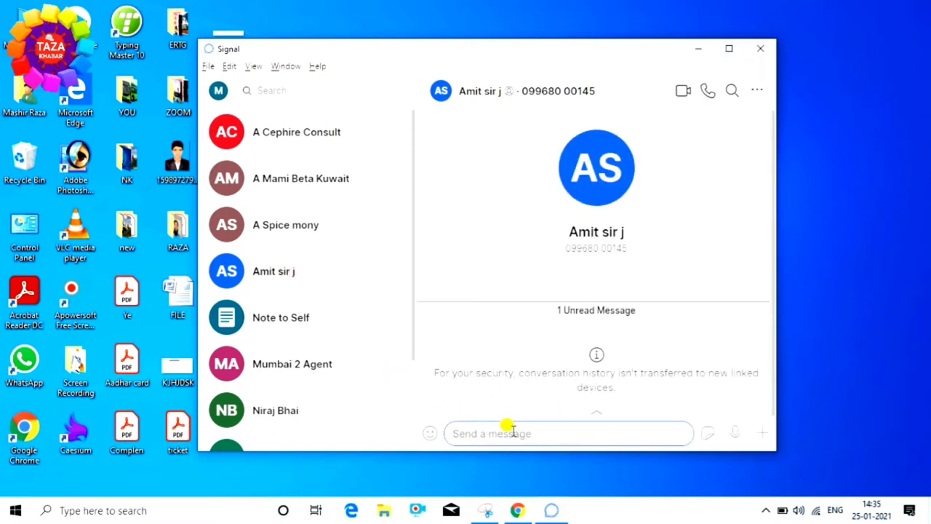
pyautogui.write('hi')
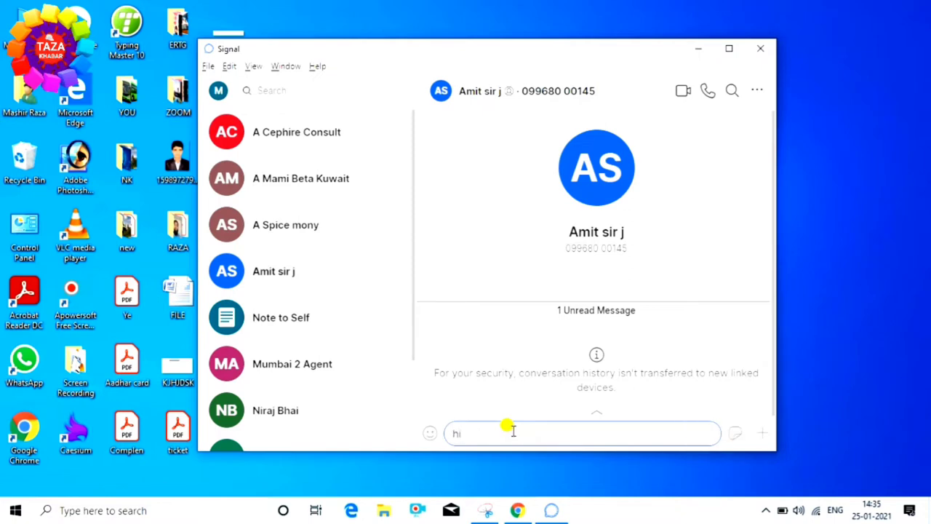
pyautogui.press('Return')
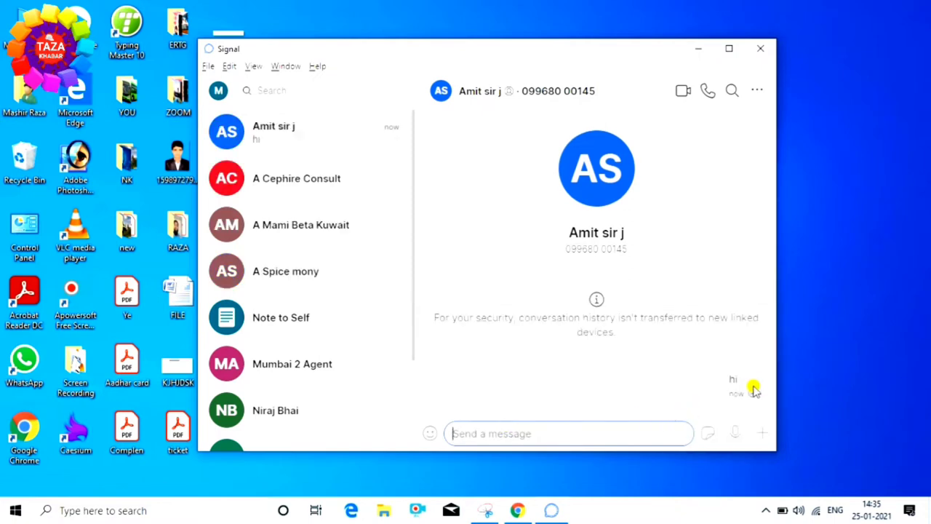
pyautogui.click(707, 433)
pyautogui.click(627, 258)
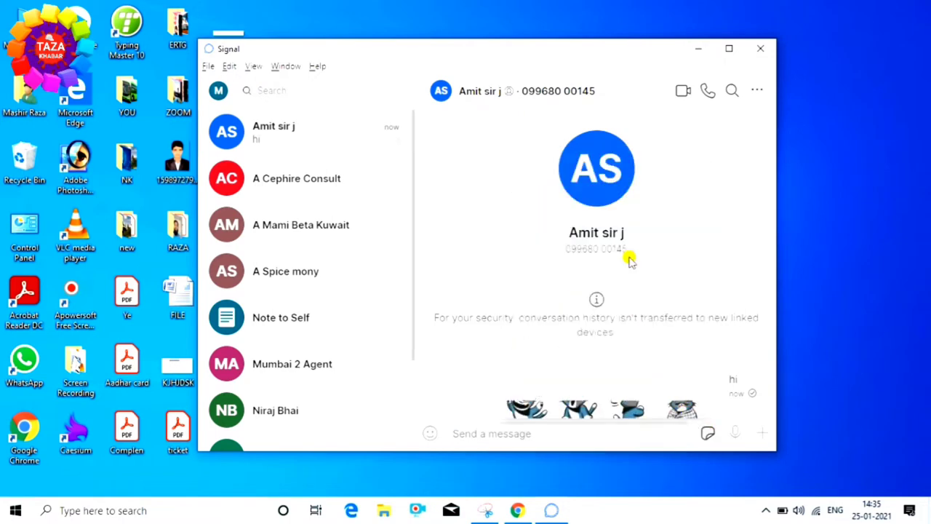
# Attach the DSC_0158 image from the Pictures folder to the message draft
pyautogui.click(760, 434)
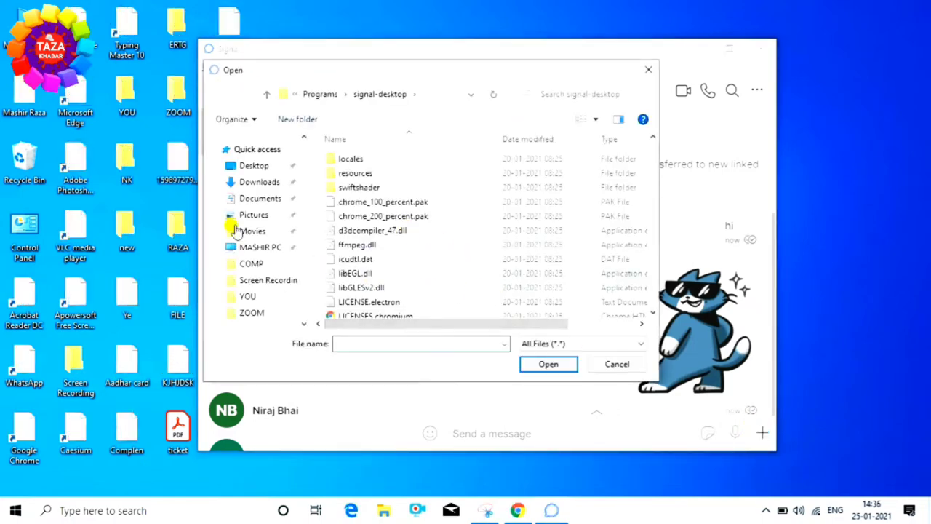
pyautogui.click(608, 366)
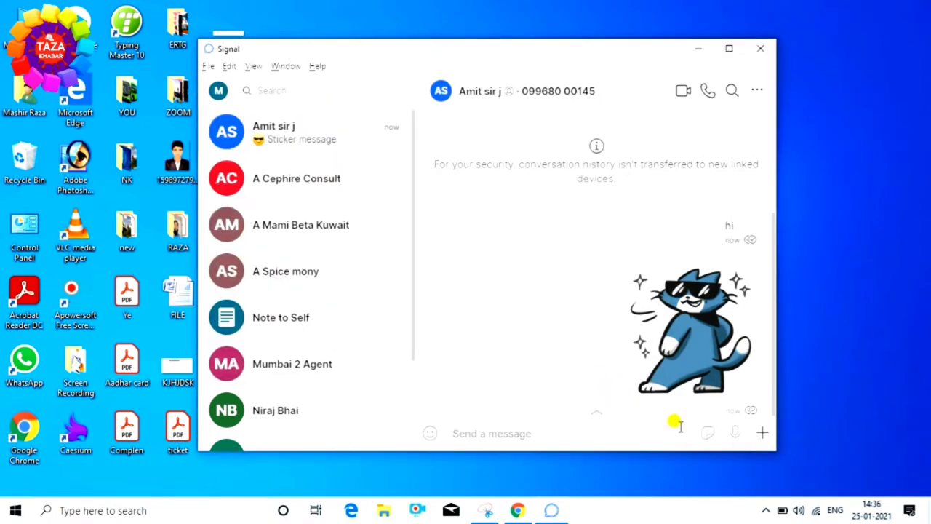
pyautogui.click(760, 435)
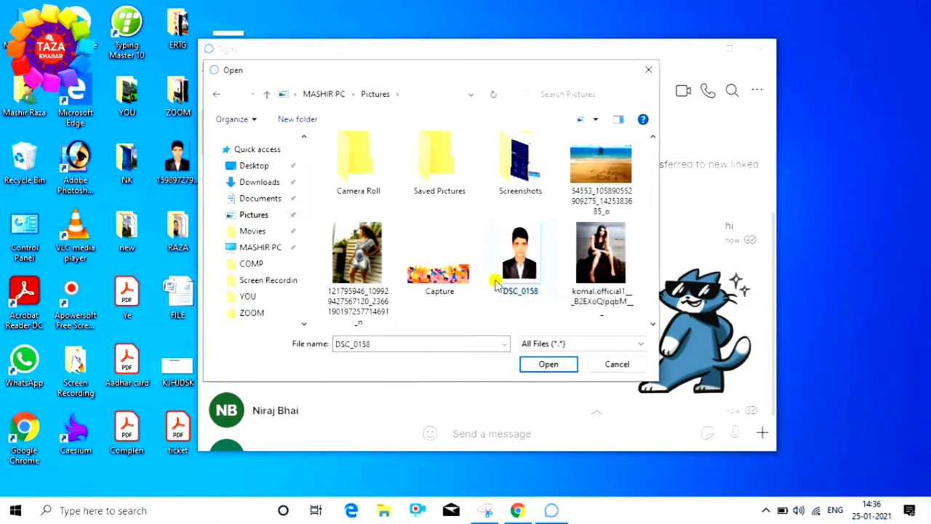
pyautogui.click(546, 365)
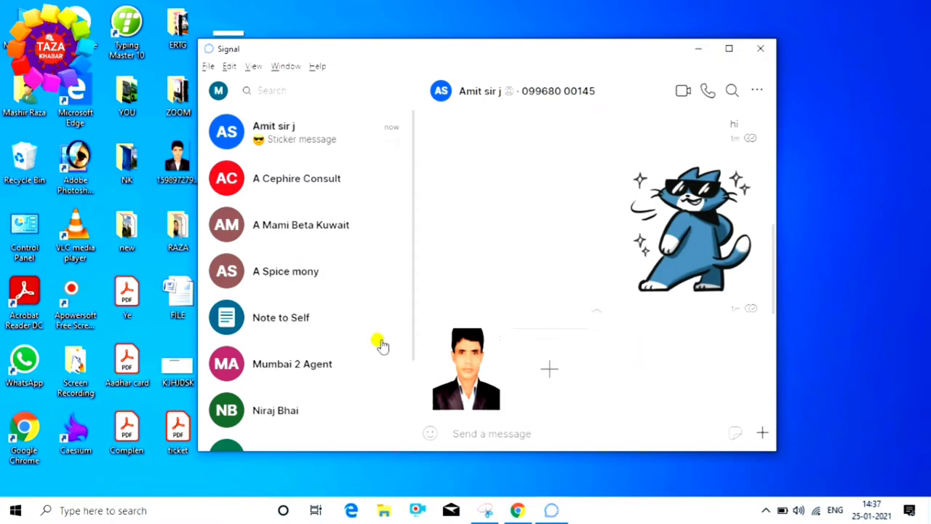
# Open the A Spice mony chat and send the message "hiiii"
pyautogui.click(318, 284)
pyautogui.write('hiii')
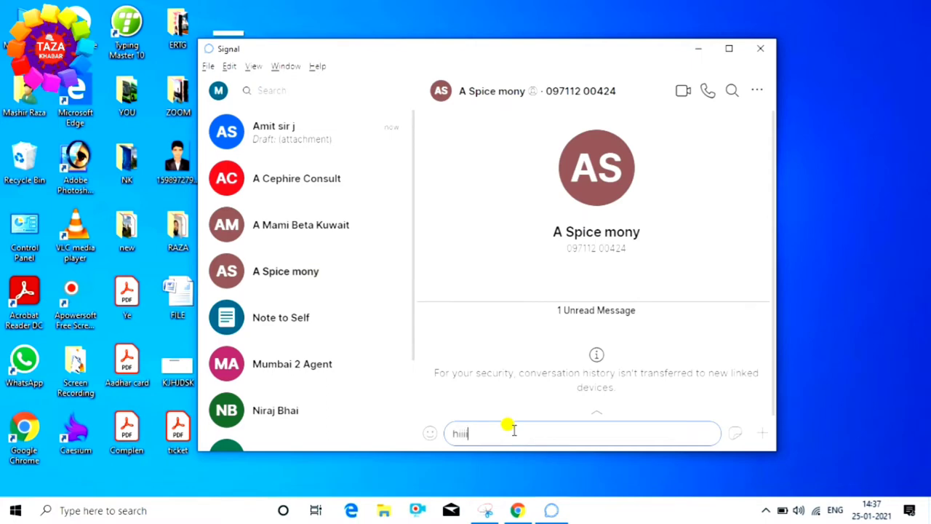
pyautogui.press('Return')
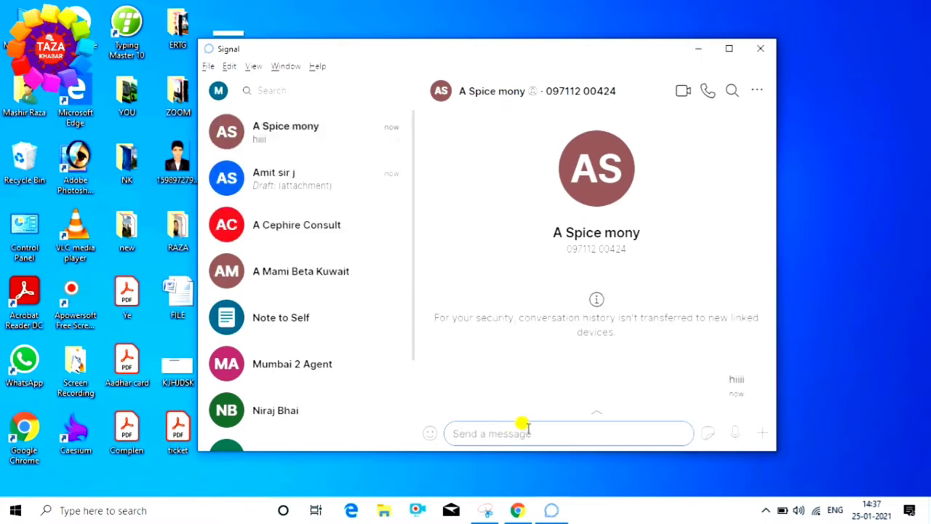
# Send a second message, "hiii", in the A Spice mony chat
pyautogui.moveTo(690, 401)
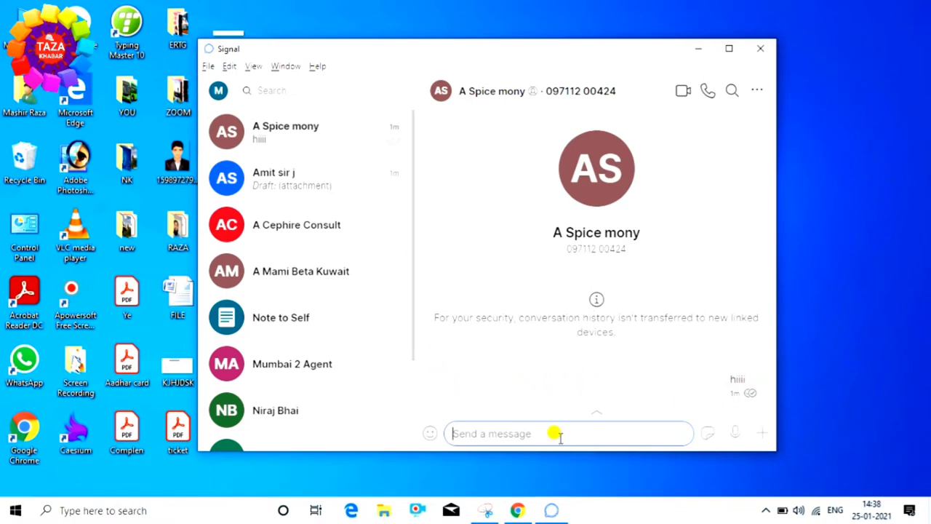
pyautogui.write('h')
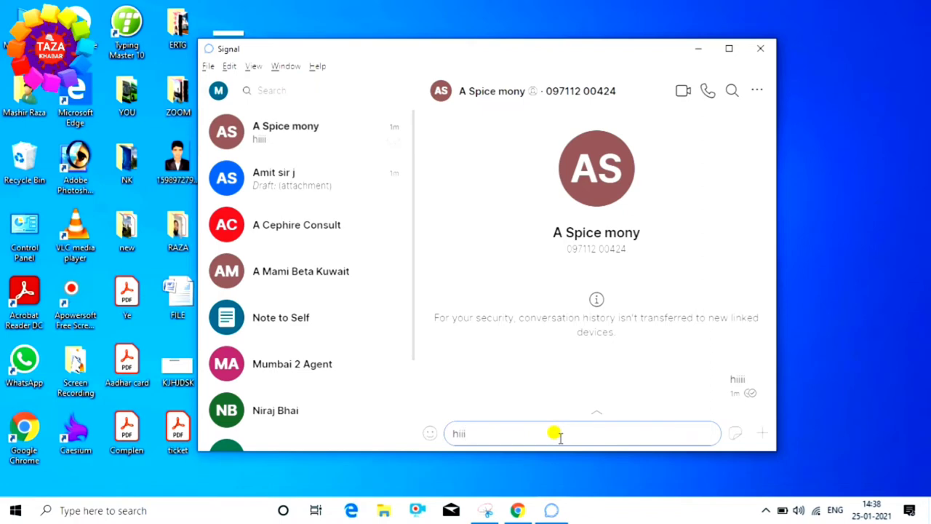
pyautogui.write('iii')
pyautogui.press('Return')
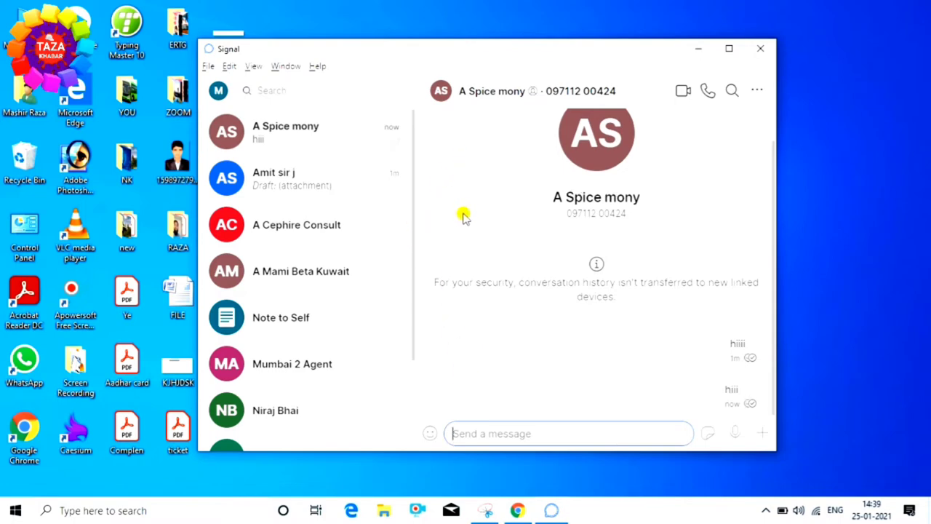
# Start and discard a quoted reply to the "hiiii" message, and view that message's additional options
pyautogui.scroll(1, 465, 218)
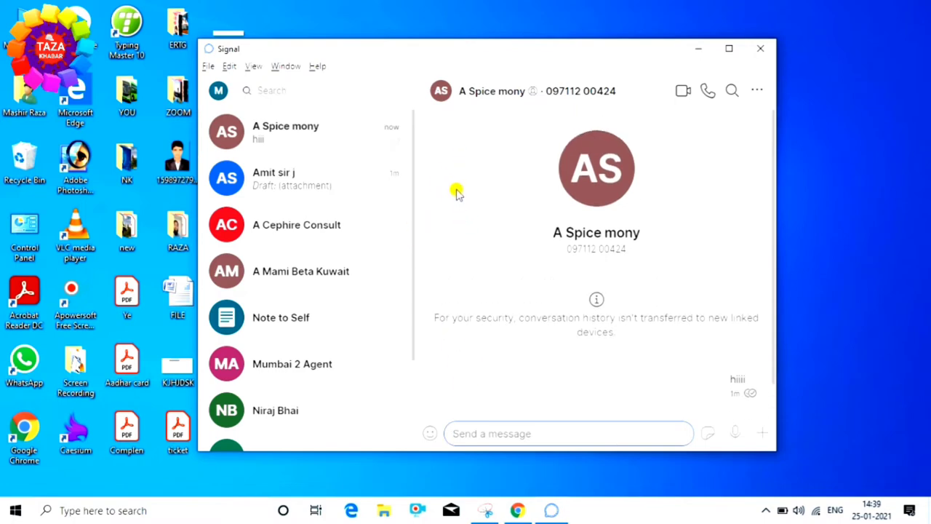
pyautogui.moveTo(704, 396)
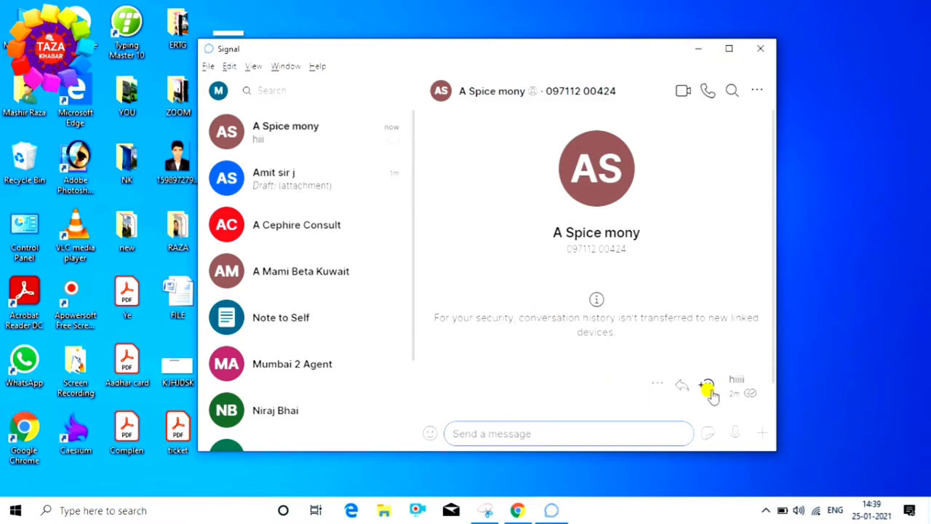
pyautogui.click(682, 387)
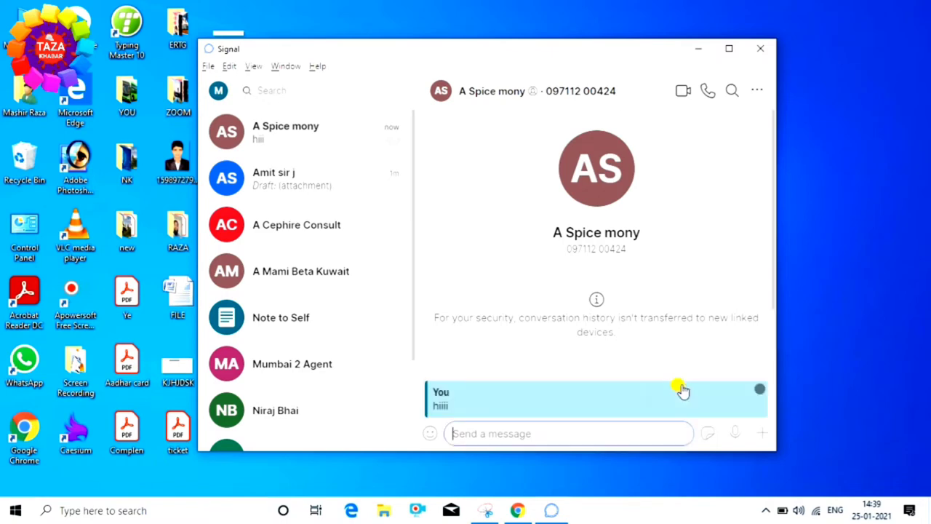
pyautogui.click(759, 393)
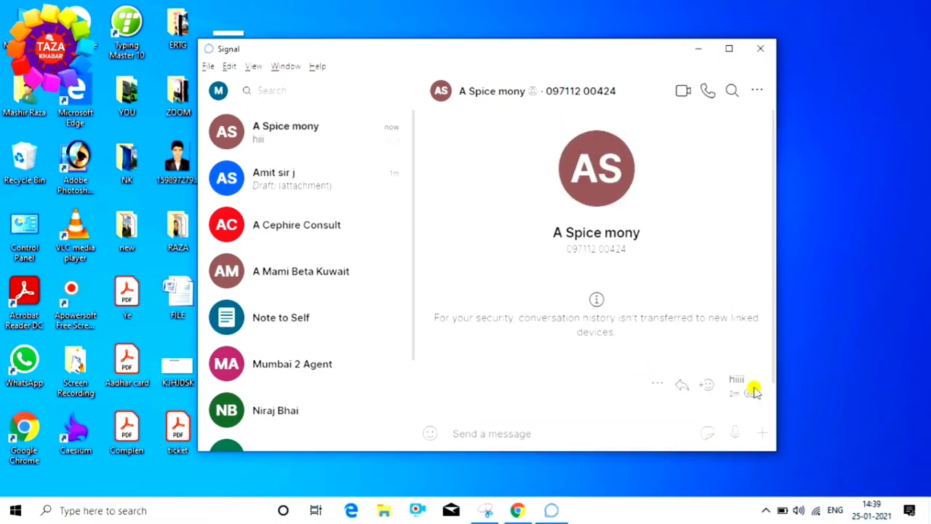
pyautogui.click(654, 384)
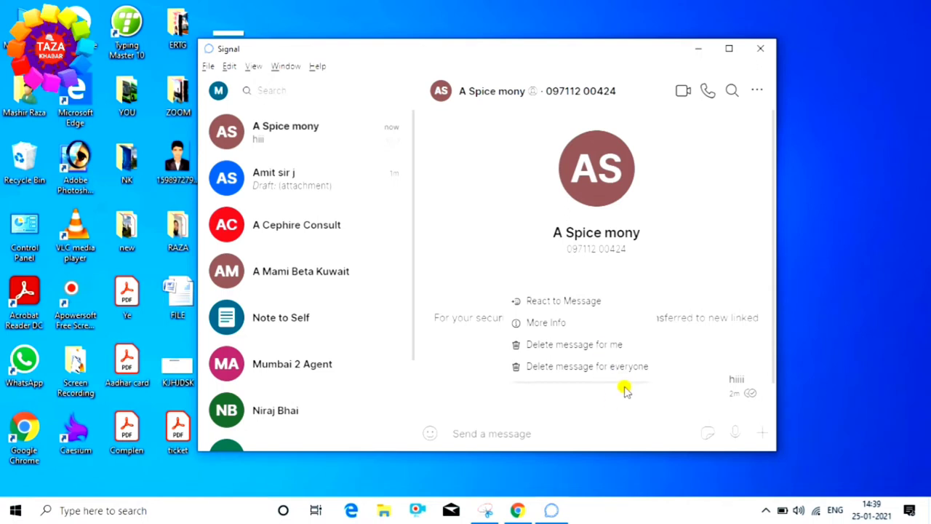
pyautogui.click(480, 360)
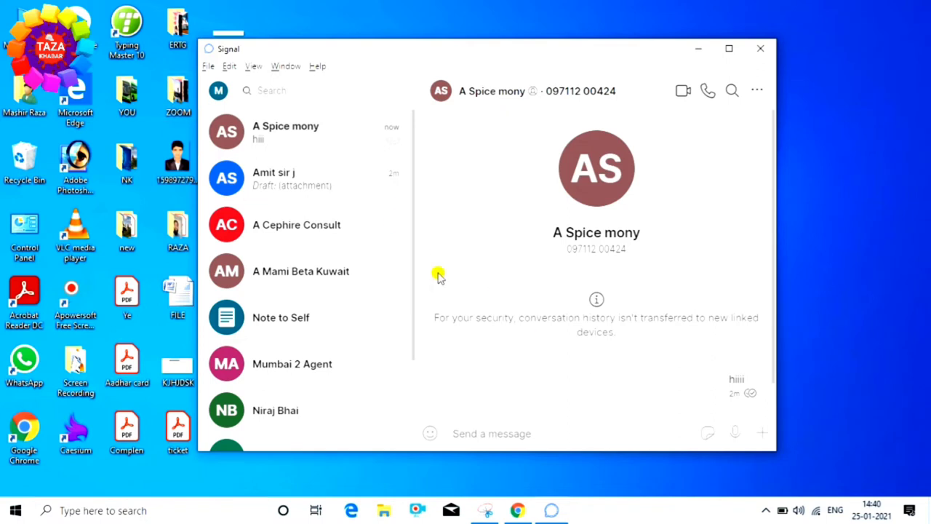
# Set the disappearing message time of the A Spice mony chat to 10 seconds
pyautogui.click(757, 93)
pyautogui.moveTo(626, 105)
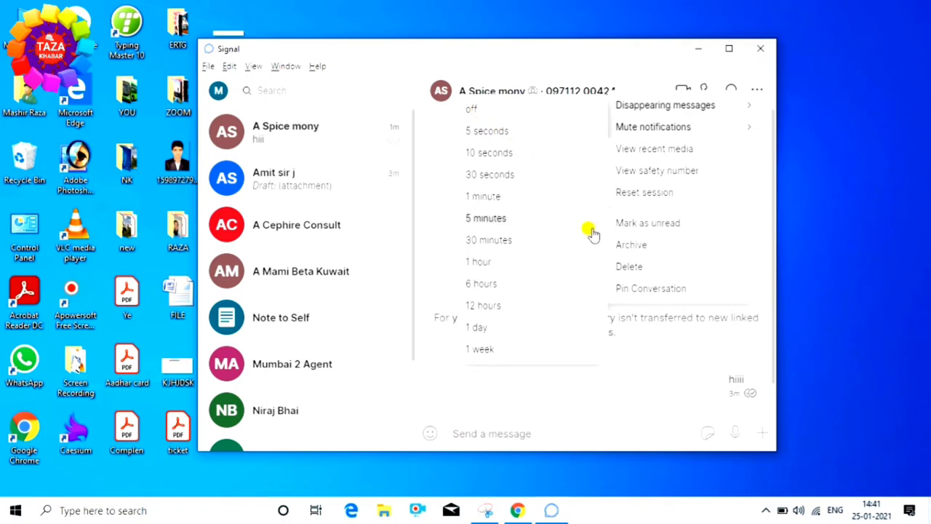
pyautogui.moveTo(661, 108)
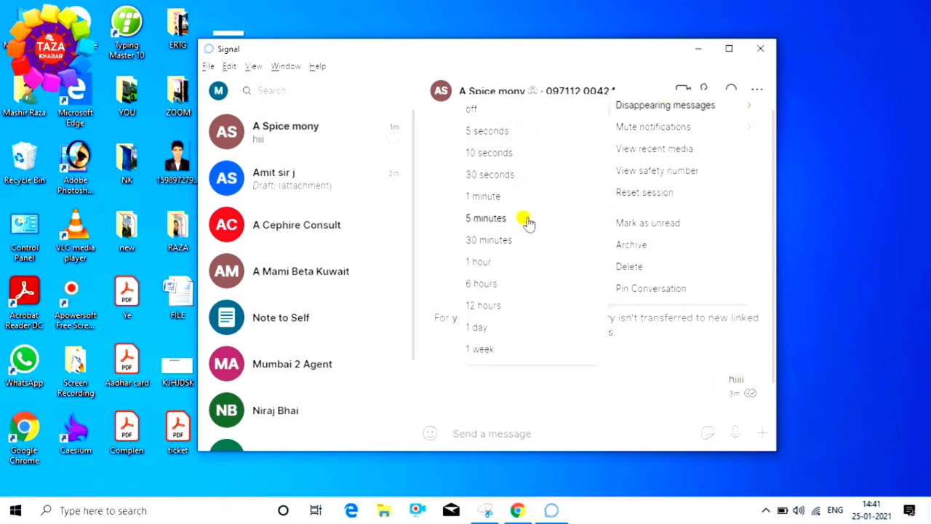
pyautogui.click(520, 154)
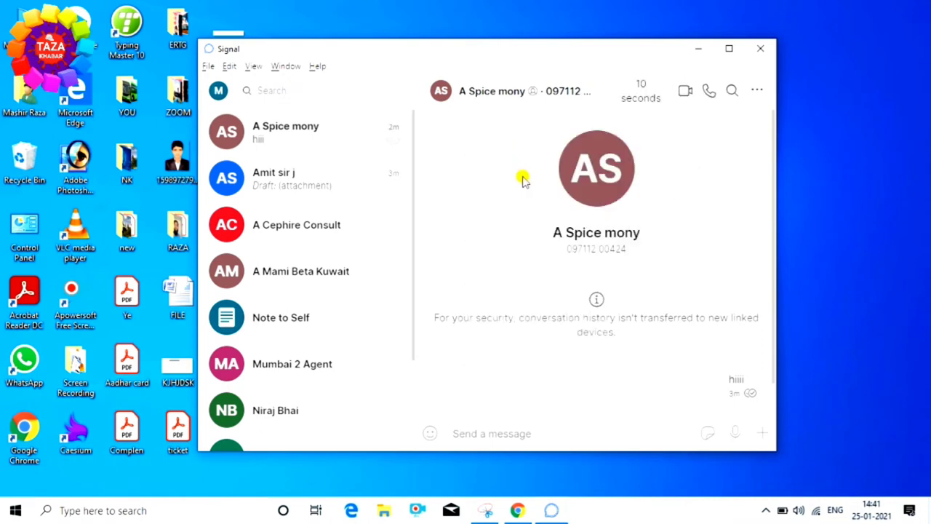
pyautogui.click(534, 434)
pyautogui.write('hii')
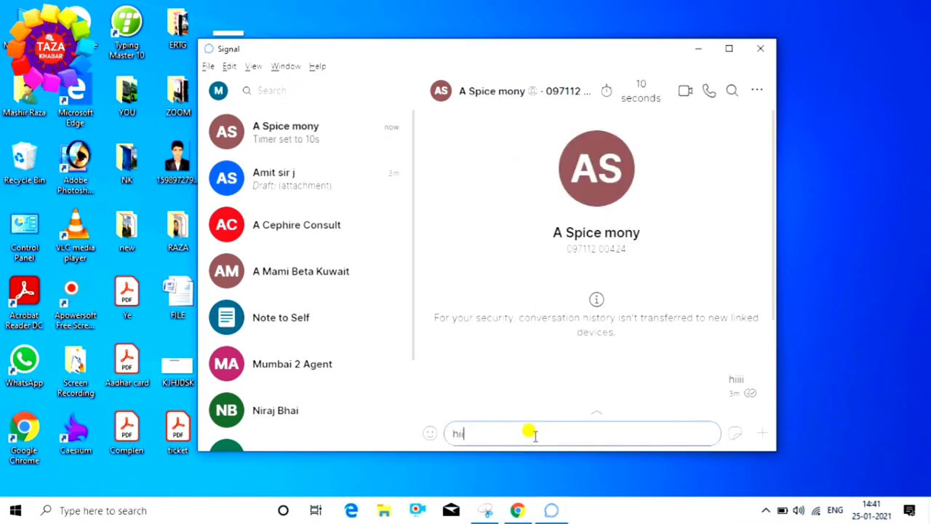
pyautogui.press('BackSpace')
pyautogui.press('BackSpace')
pyautogui.press('BackSpace')
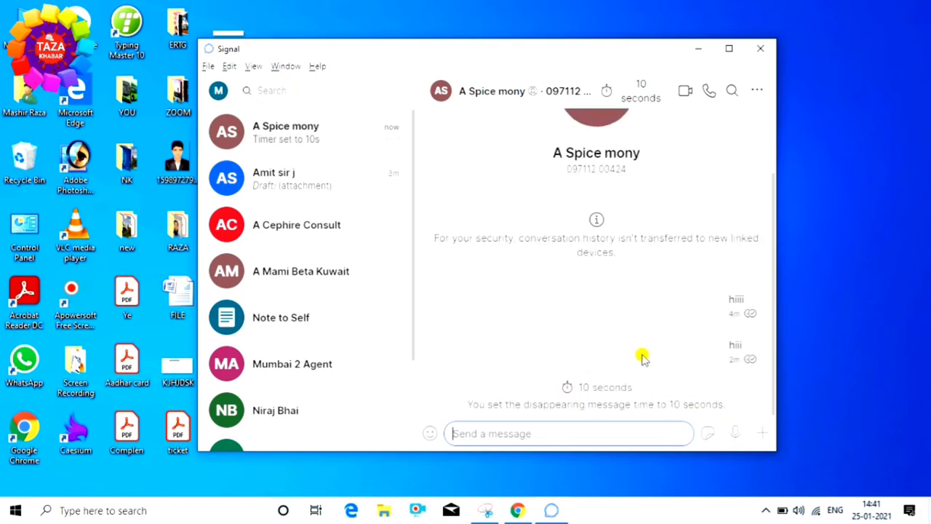
# Set the disappearing message time of the A Spice mony chat to 1 week
pyautogui.click(757, 90)
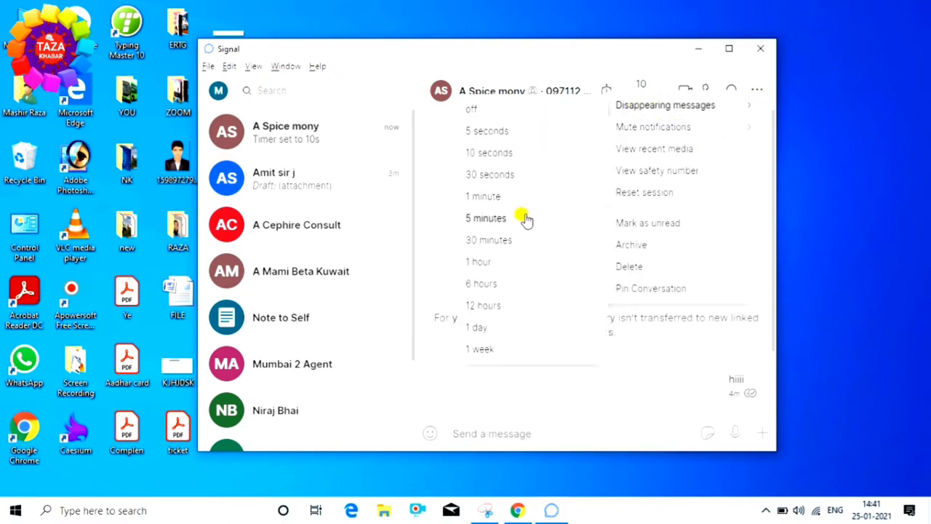
pyautogui.click(526, 351)
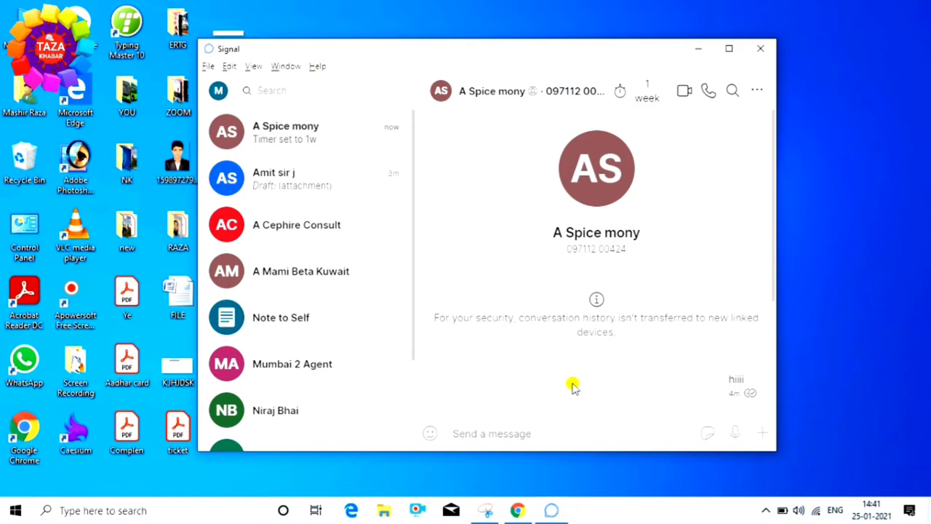
# Turn off disappearing messages for the A Spice mony chat
pyautogui.click(757, 90)
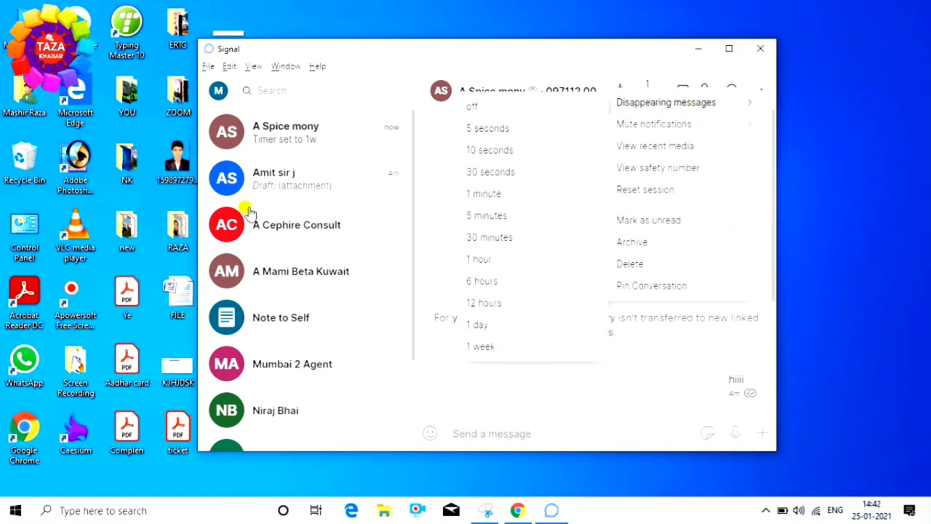
pyautogui.scroll(-2, 287, 356)
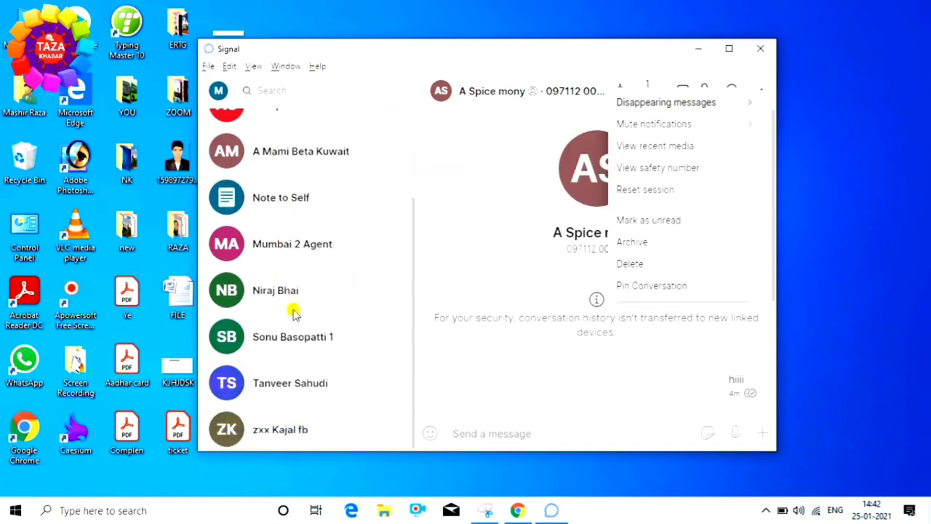
pyautogui.scroll(2, 294, 364)
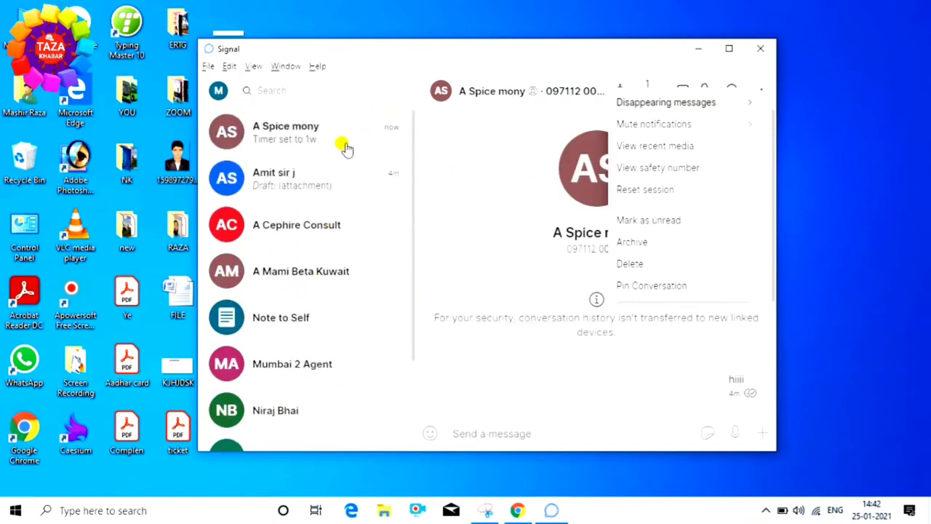
pyautogui.moveTo(627, 102)
pyautogui.moveTo(660, 104)
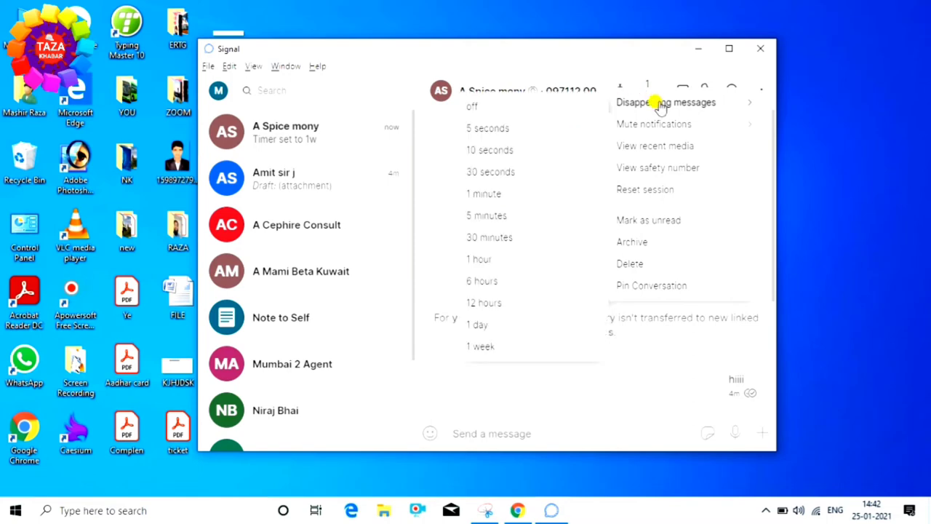
pyautogui.click(505, 110)
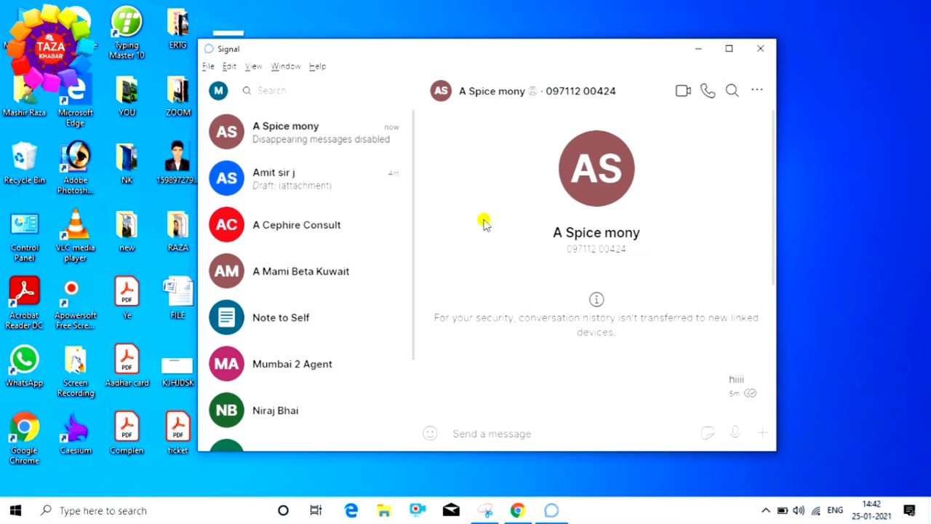
# Quit Signal completely and relaunch it from the desktop
pyautogui.click(209, 66)
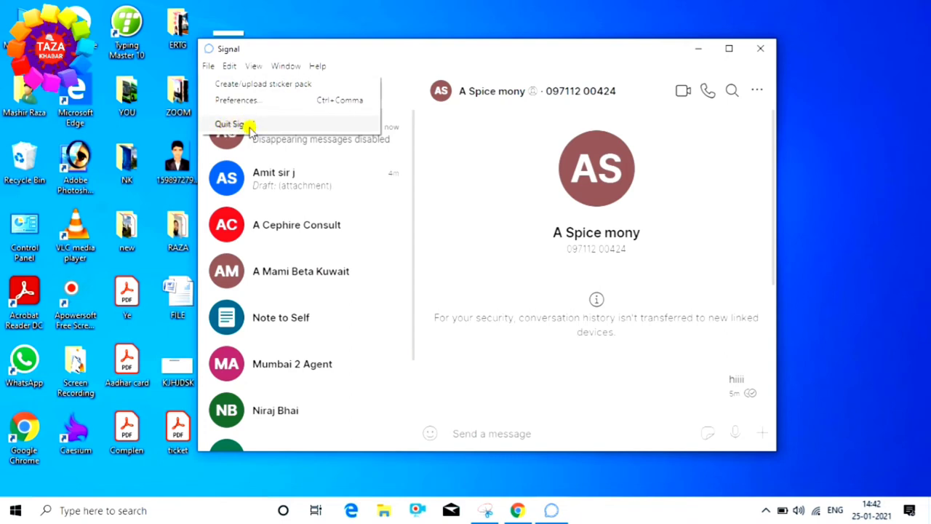
pyautogui.click(312, 127)
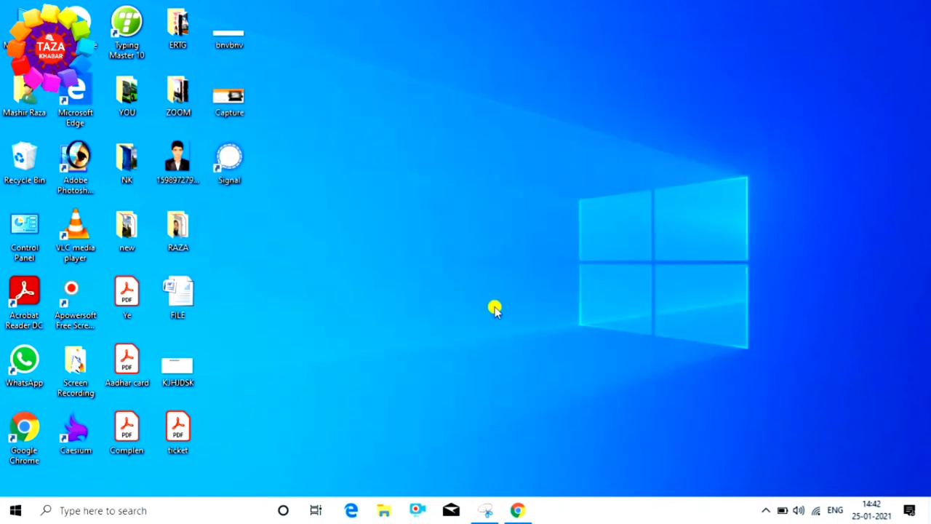
pyautogui.doubleClick(254, 160)
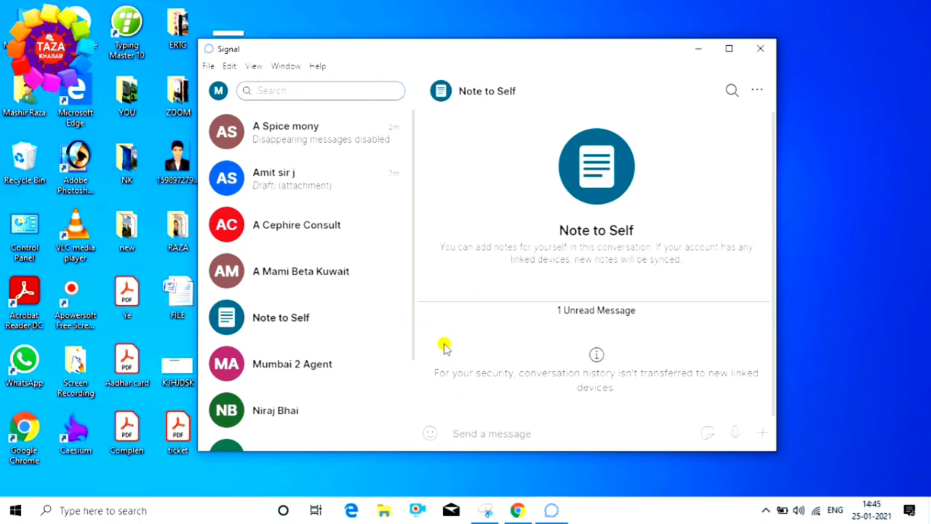
# Attach the Capture image from the Pictures folder to a new message in the Note to Self conversation
pyautogui.click(302, 324)
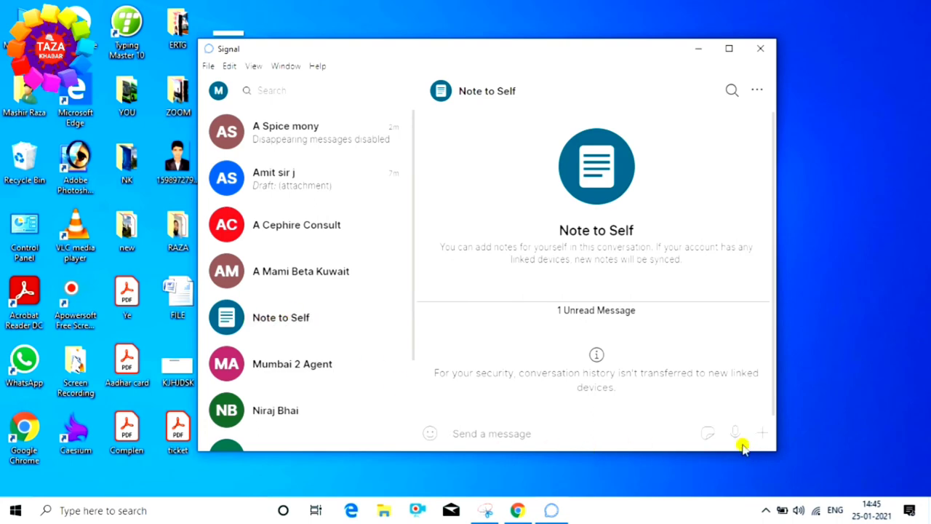
pyautogui.click(761, 434)
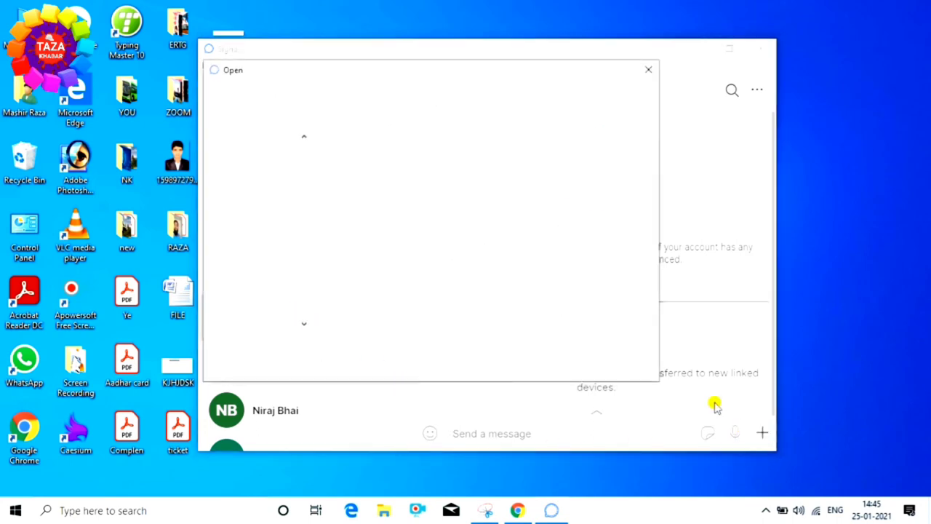
pyautogui.click(451, 288)
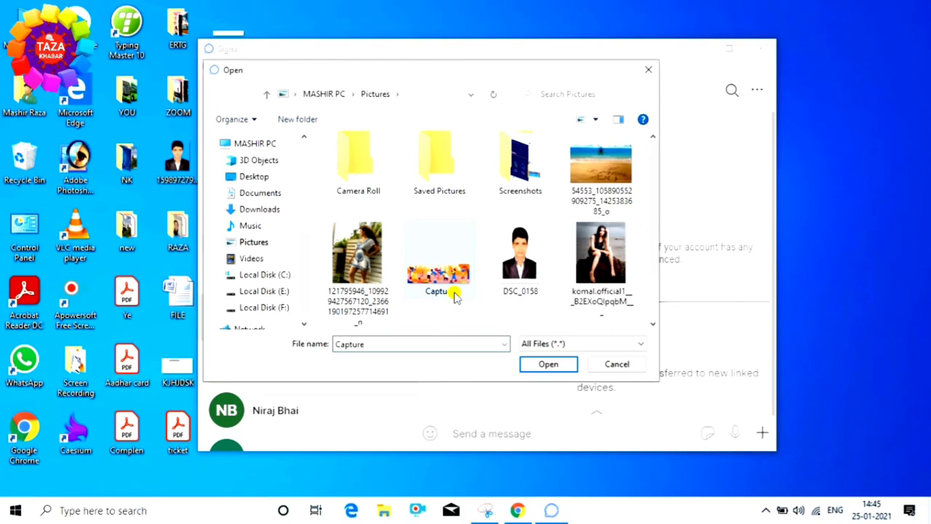
pyautogui.click(549, 365)
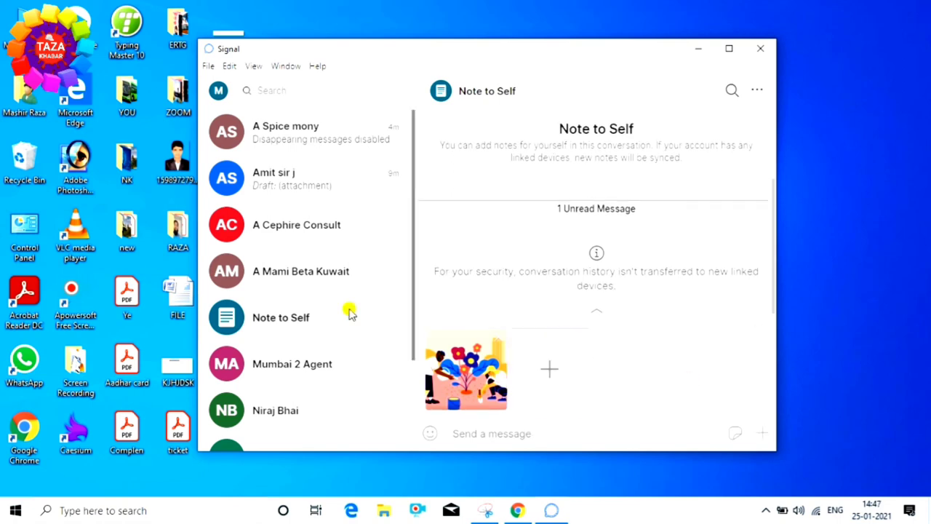
# Add the photo of the woman in black sitting on a rock as a second attachment to the Note to Self message
pyautogui.click(762, 433)
pyautogui.click(597, 269)
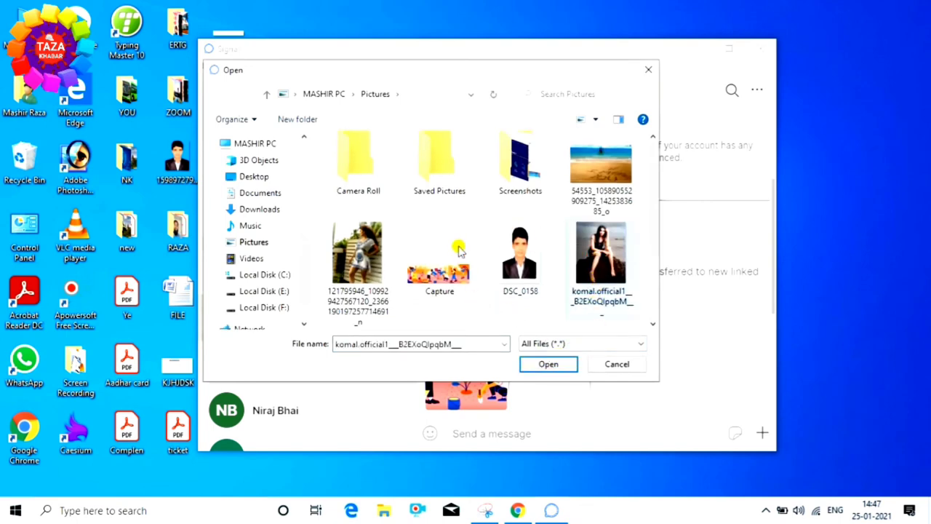
pyautogui.click(548, 364)
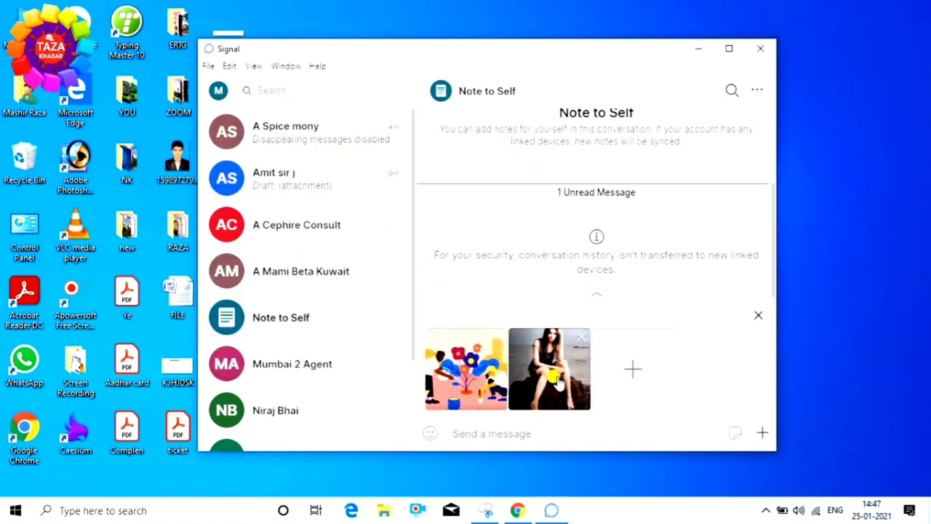